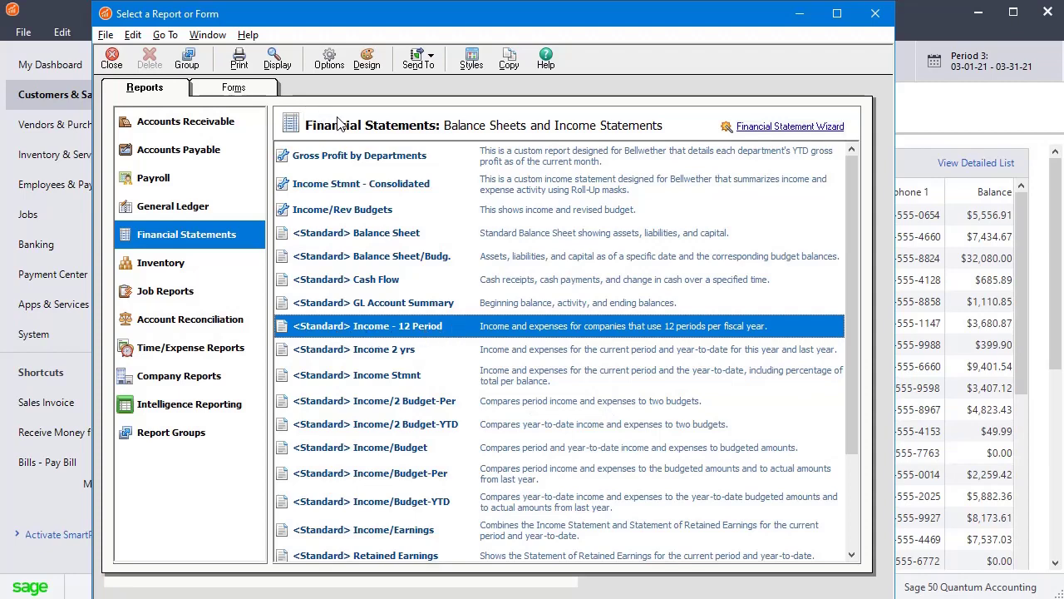
Step: Run the <Standard> Income - 12 Period statement for January 1 to December 31, 2021
double_click(368, 332)
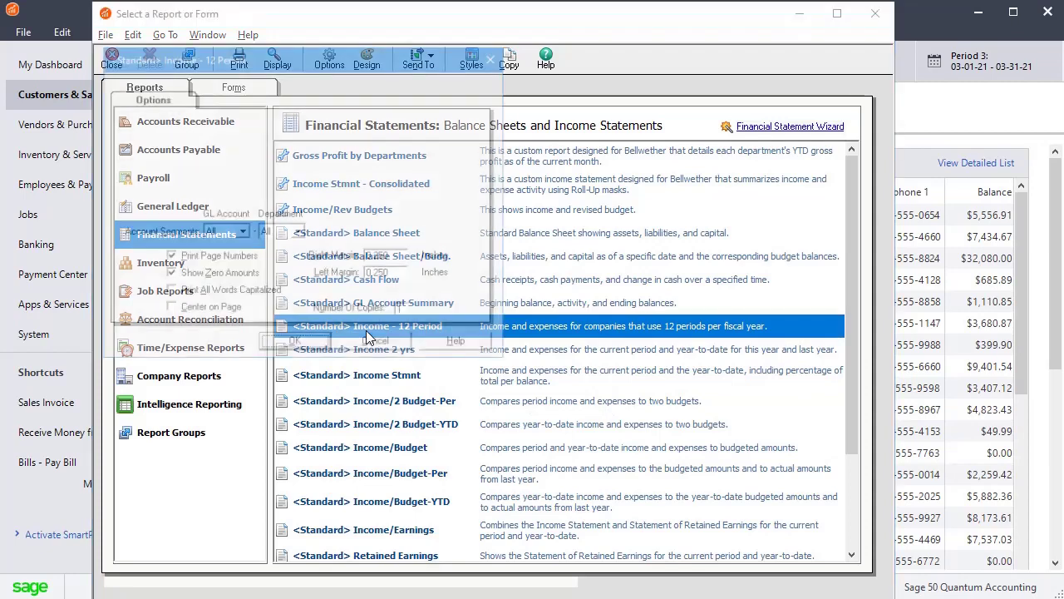
left_click(294, 346)
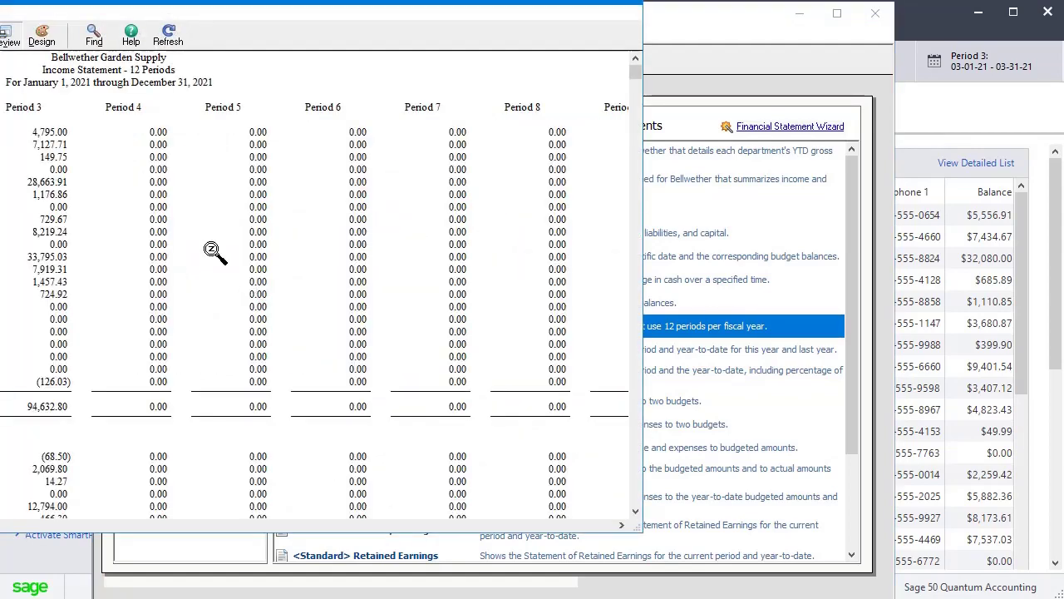
left_click_drag(209, 25, 291, 29)
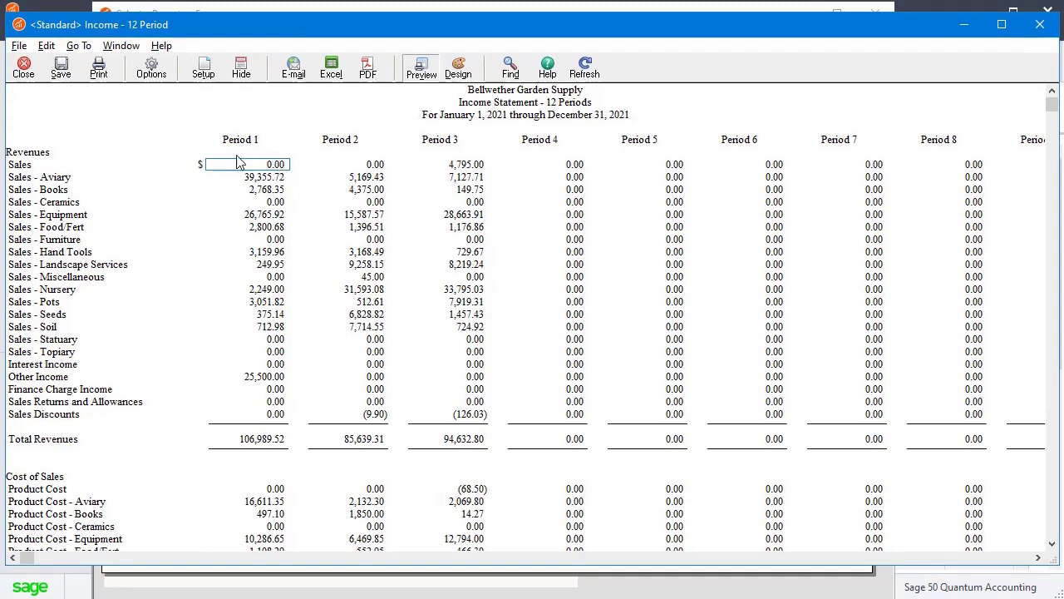
left_click(1038, 558)
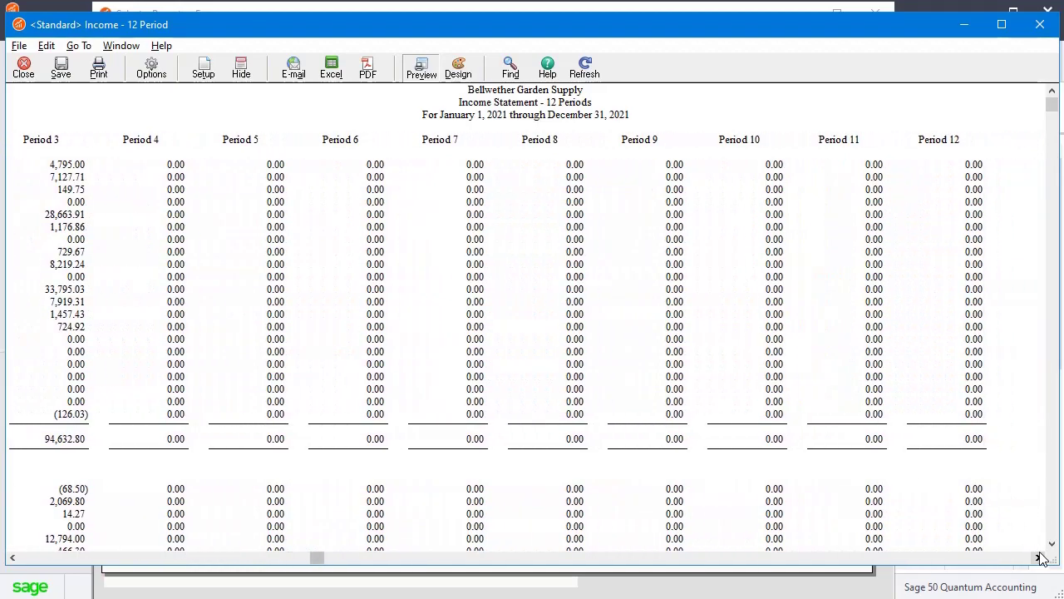
left_click(152, 70)
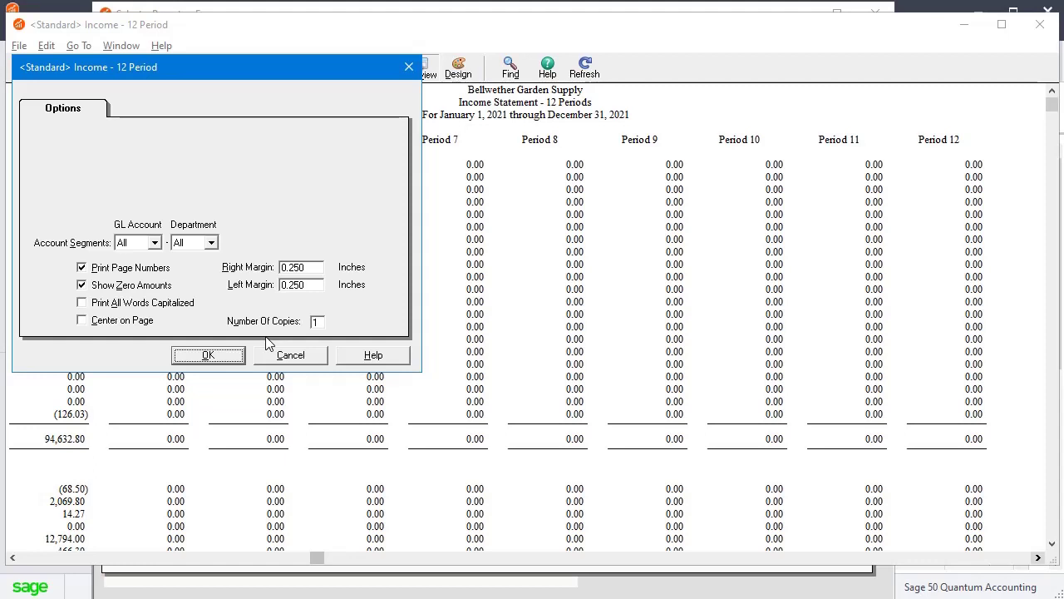
left_click(289, 355)
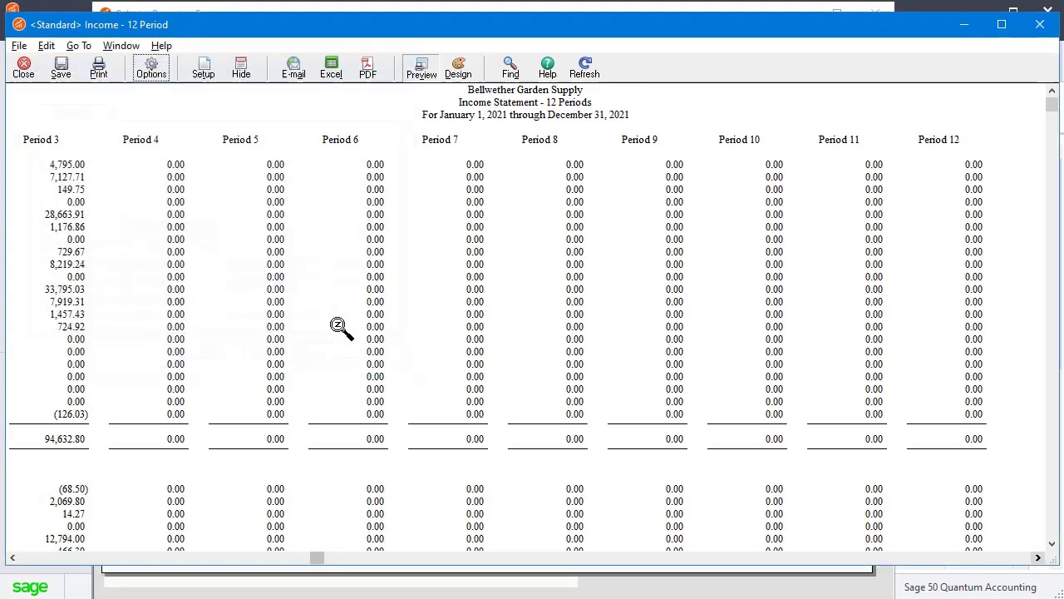
Step: Scroll back to Period 1 and save the report as custom report 'My Income 12 Period'
left_click(43, 557)
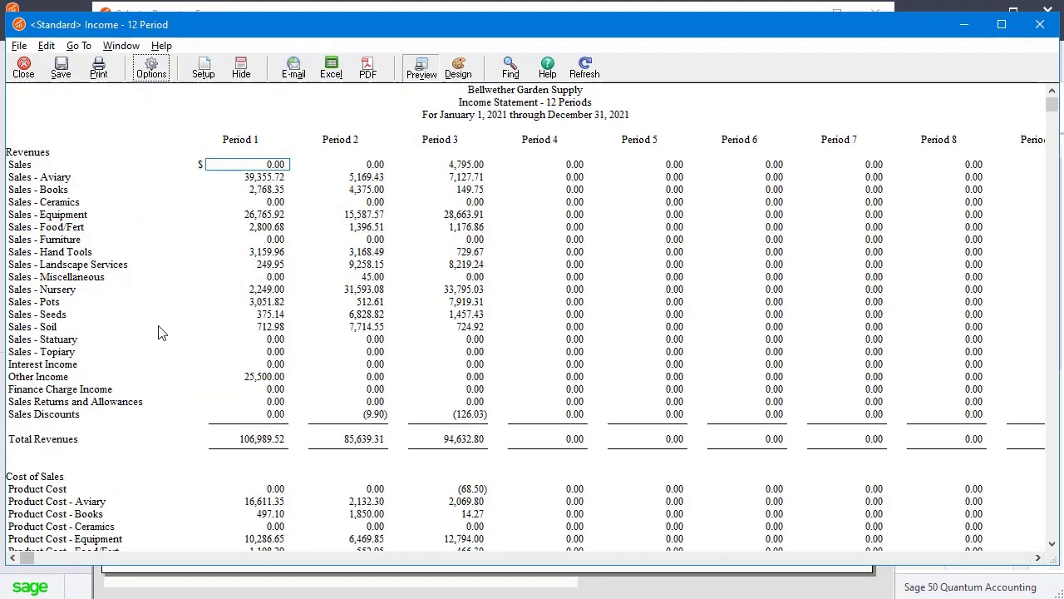
left_click(62, 73)
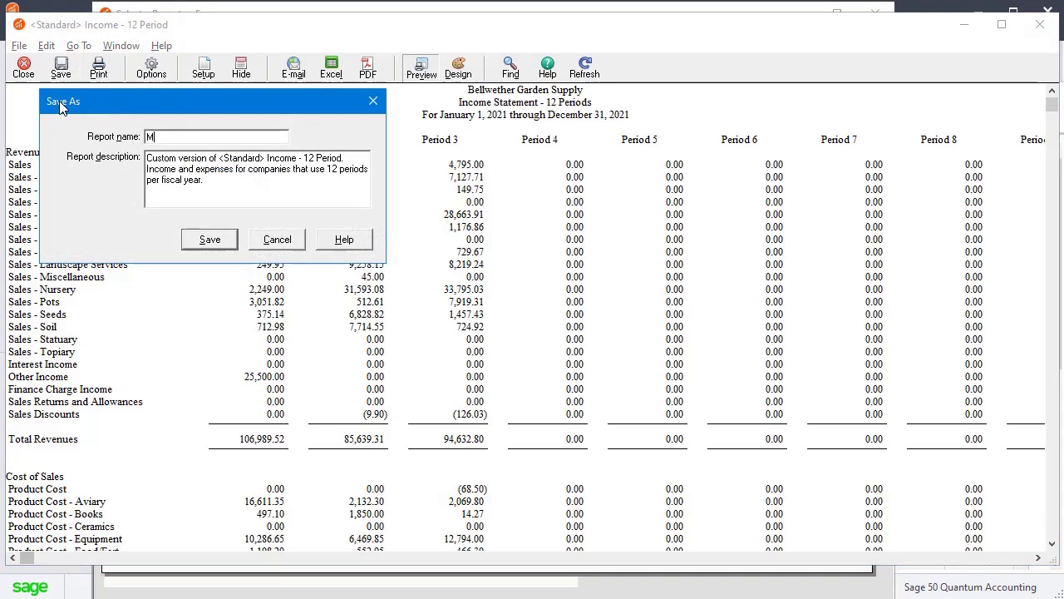
type("My Income 12 -")
key("BackSpace")
left_click(214, 242)
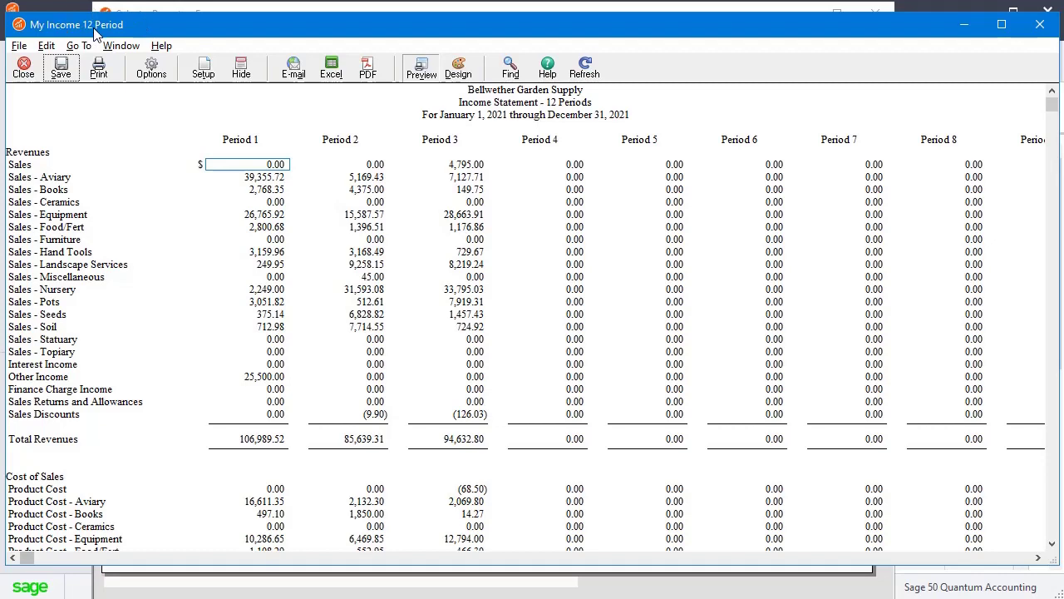
Step: Close the report and open the options for My Income 12 Period from the Financial Statements list
left_click(24, 68)
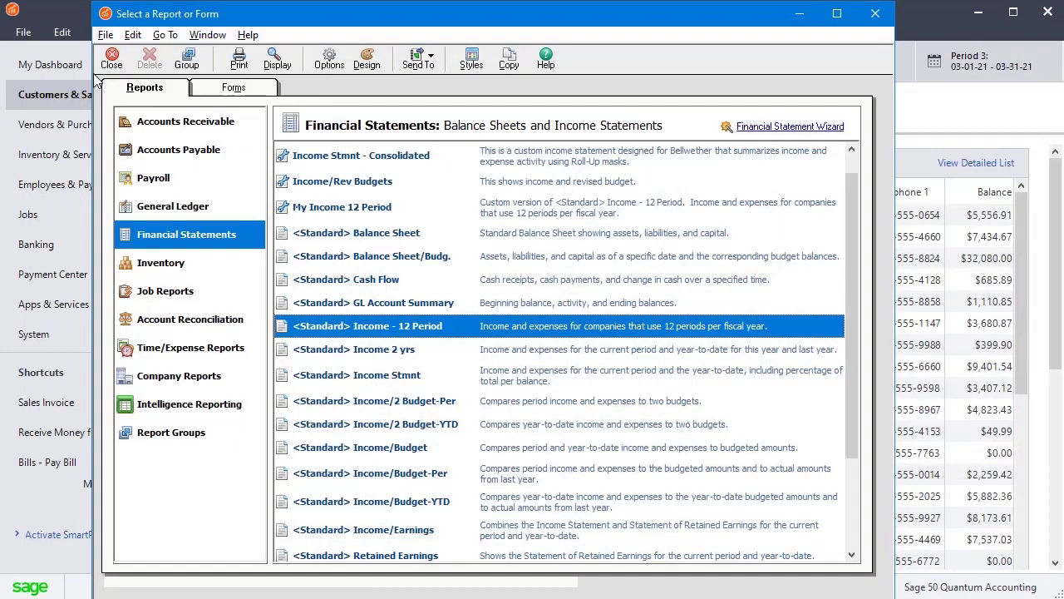
left_click(308, 214)
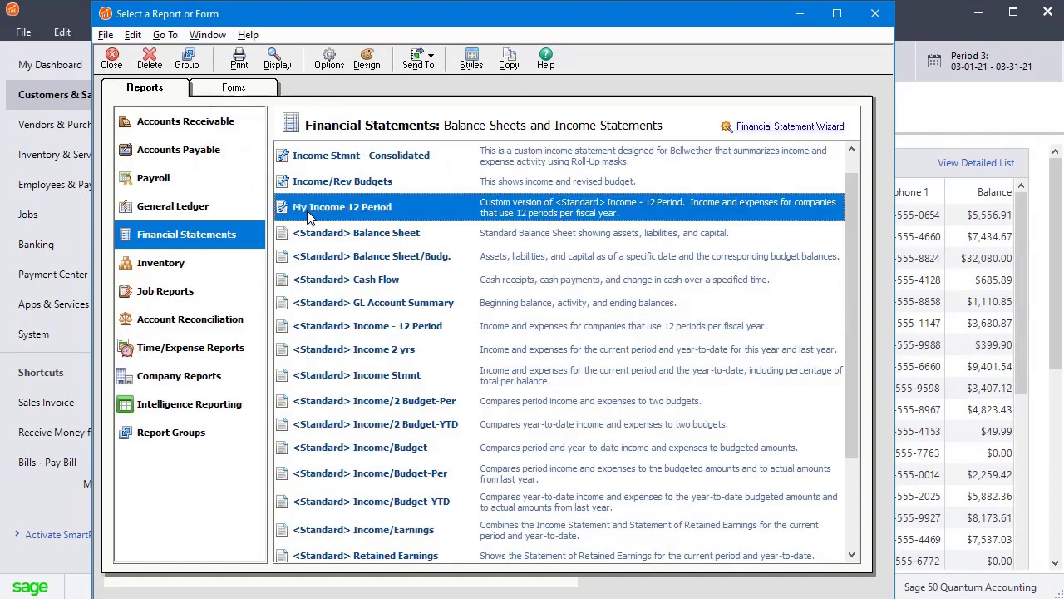
double_click(308, 214)
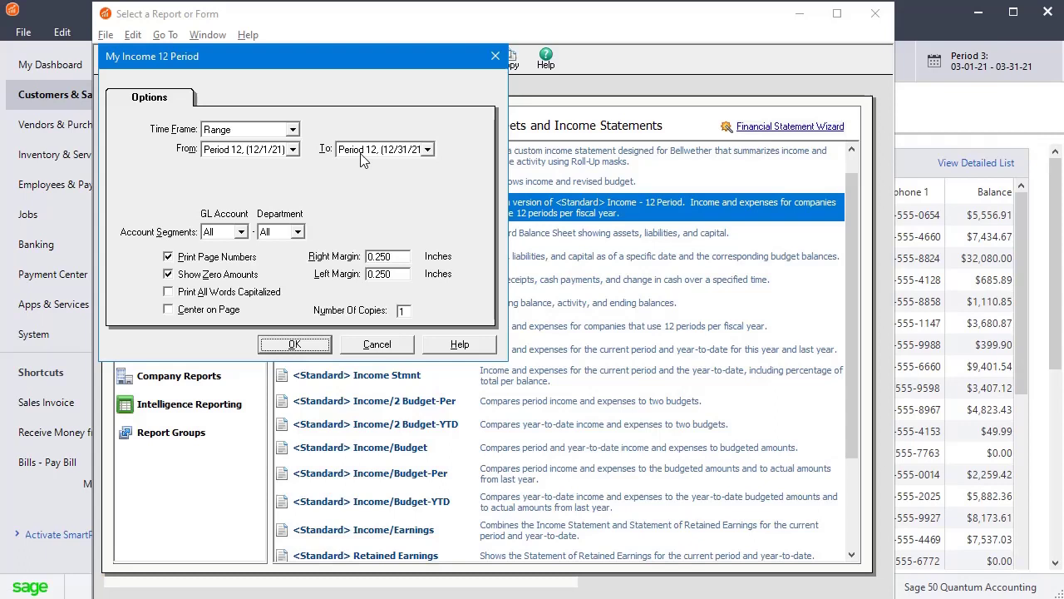
Step: Set the range from Period 1 (1/1/21) to Period 12 and run the report
left_click(292, 150)
left_click_drag(295, 166, 295, 166)
left_click(295, 166)
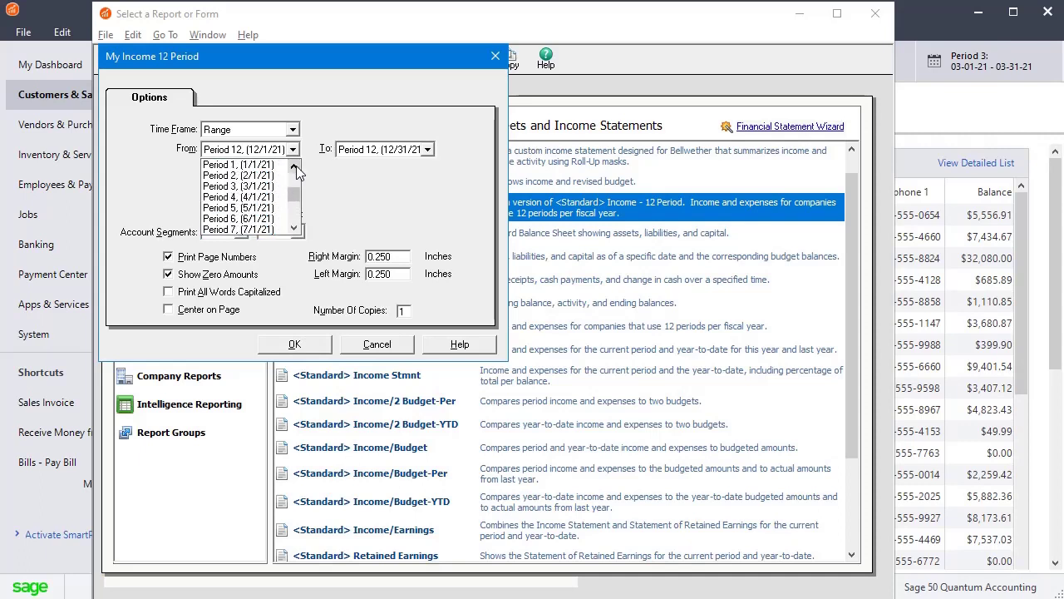
left_click(249, 165)
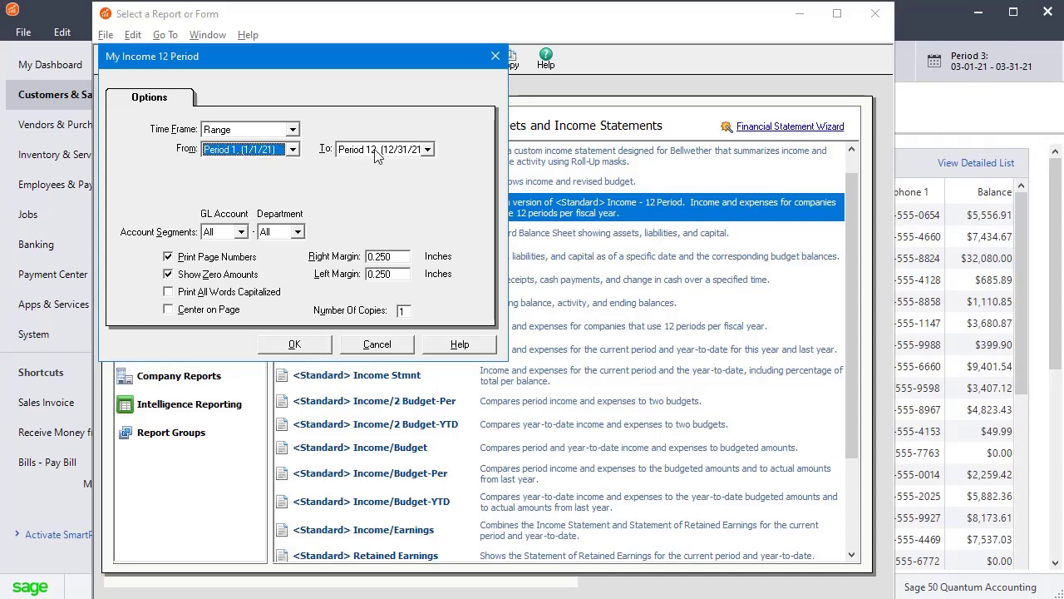
left_click(295, 343)
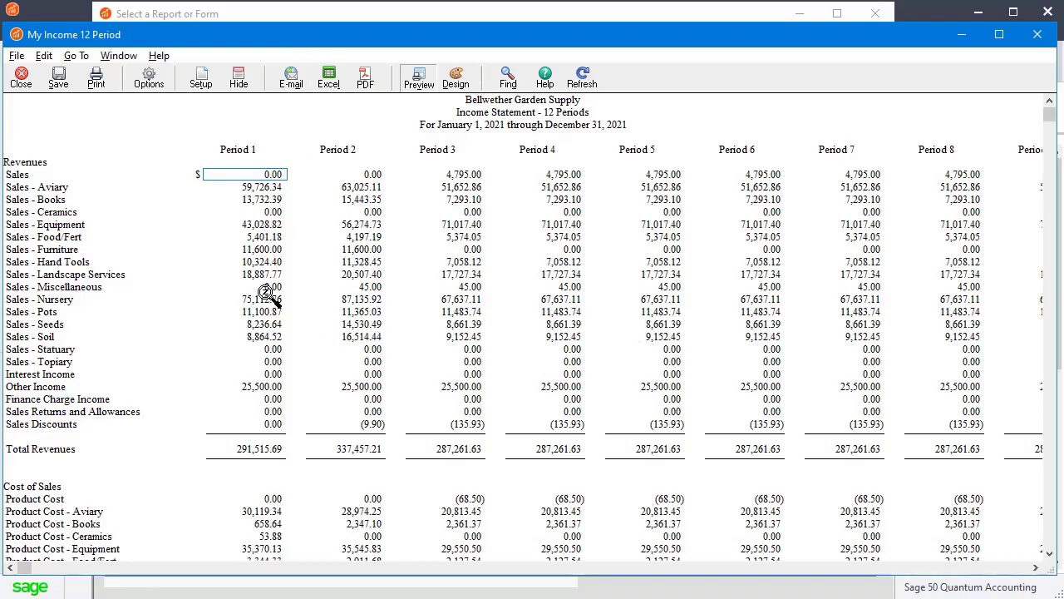
left_click(455, 83)
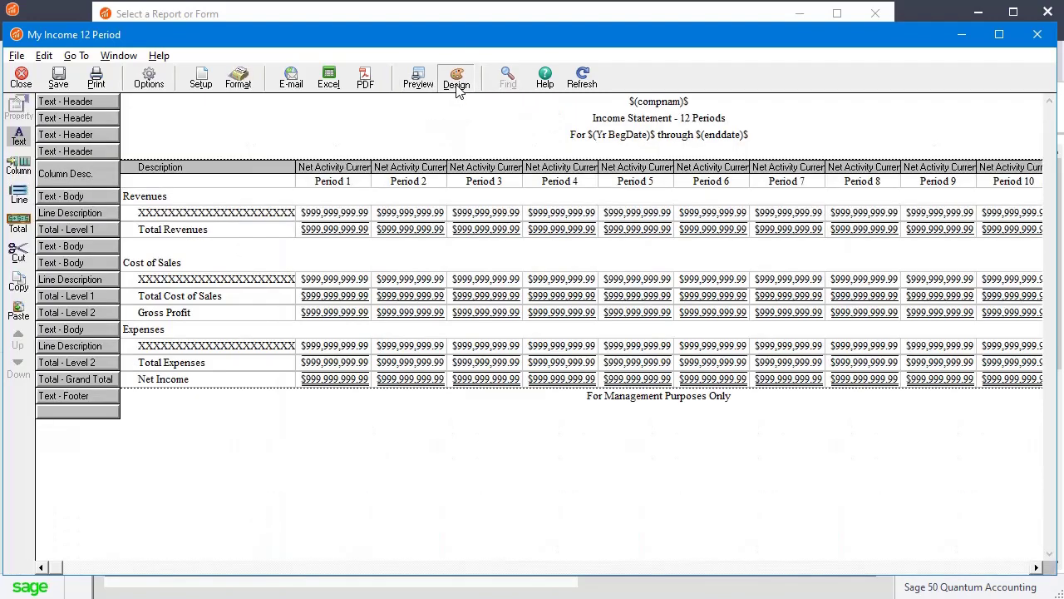
right_click(89, 174)
left_click(121, 203)
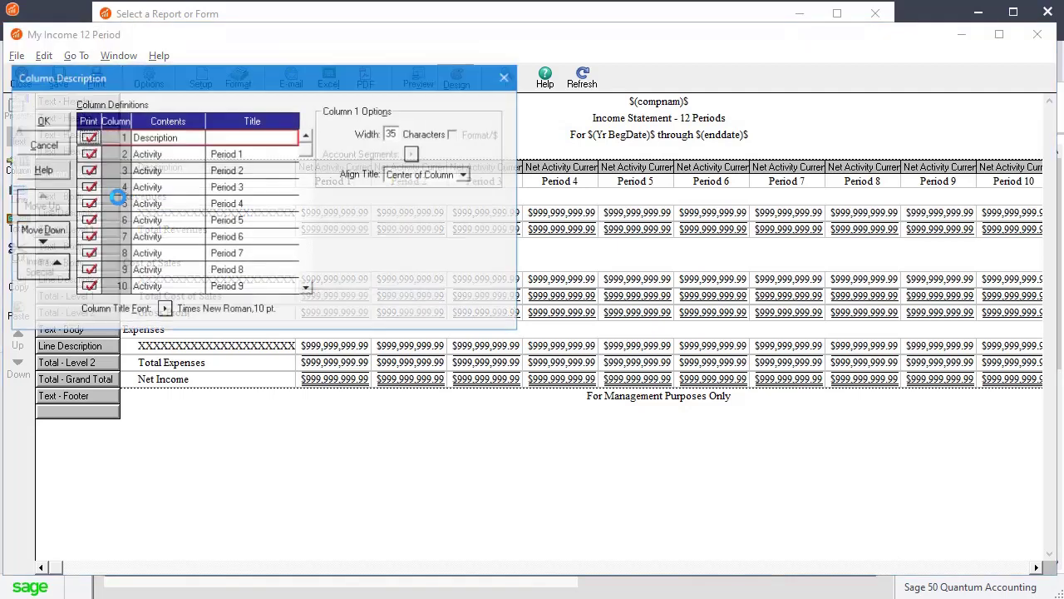
left_click(306, 291)
left_click(306, 291)
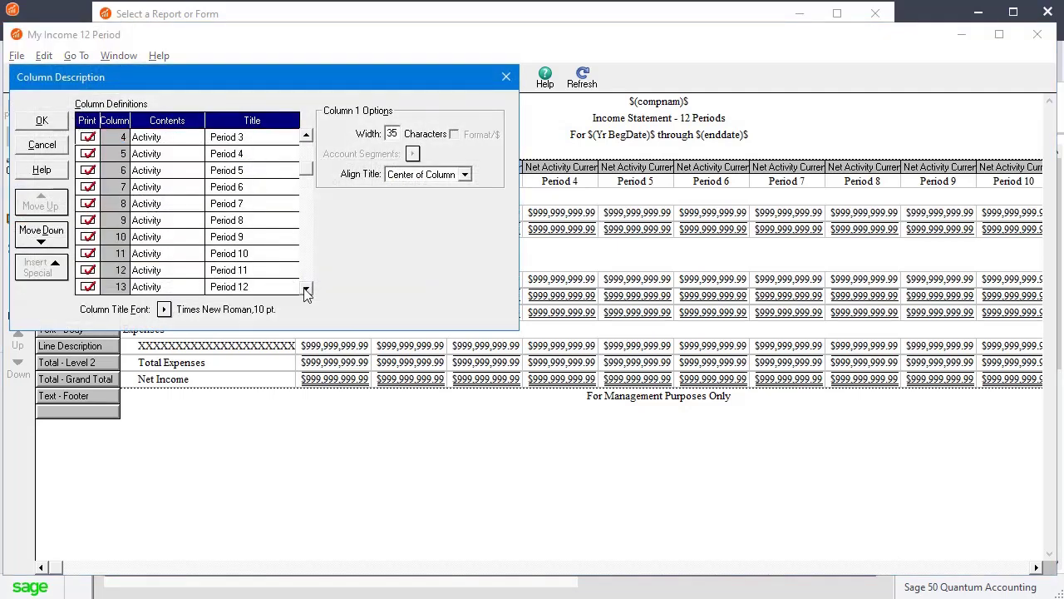
left_click(306, 291)
left_click(230, 236)
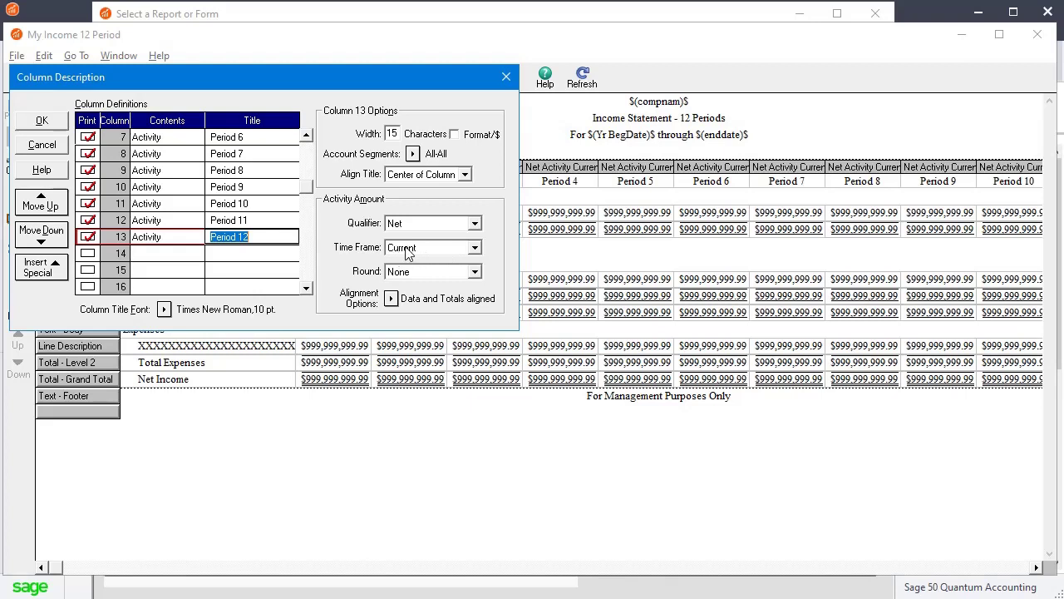
left_click(259, 221)
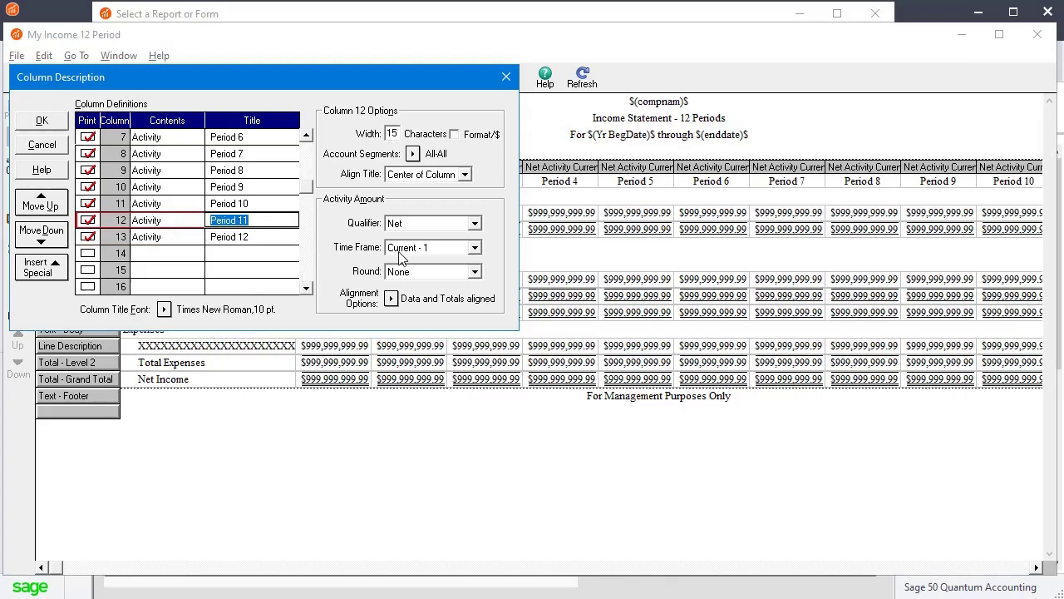
left_click(277, 203)
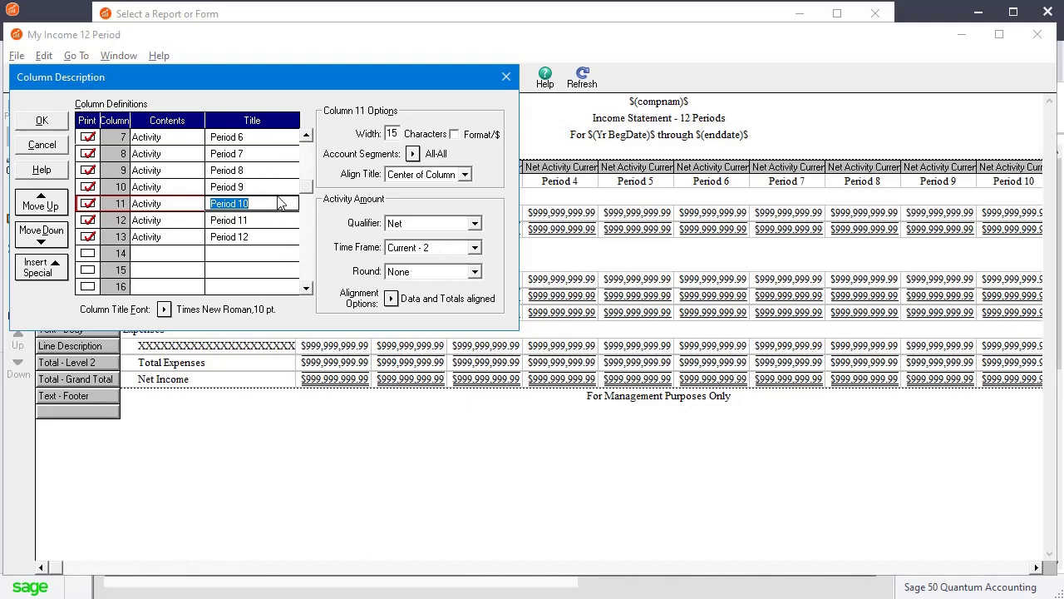
left_click(266, 238)
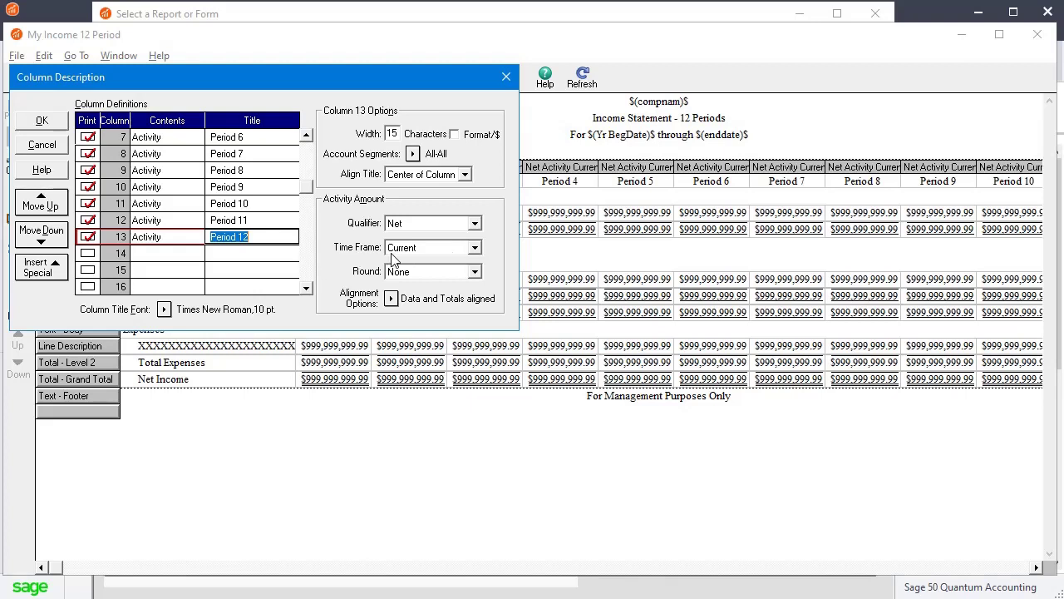
left_click(261, 221)
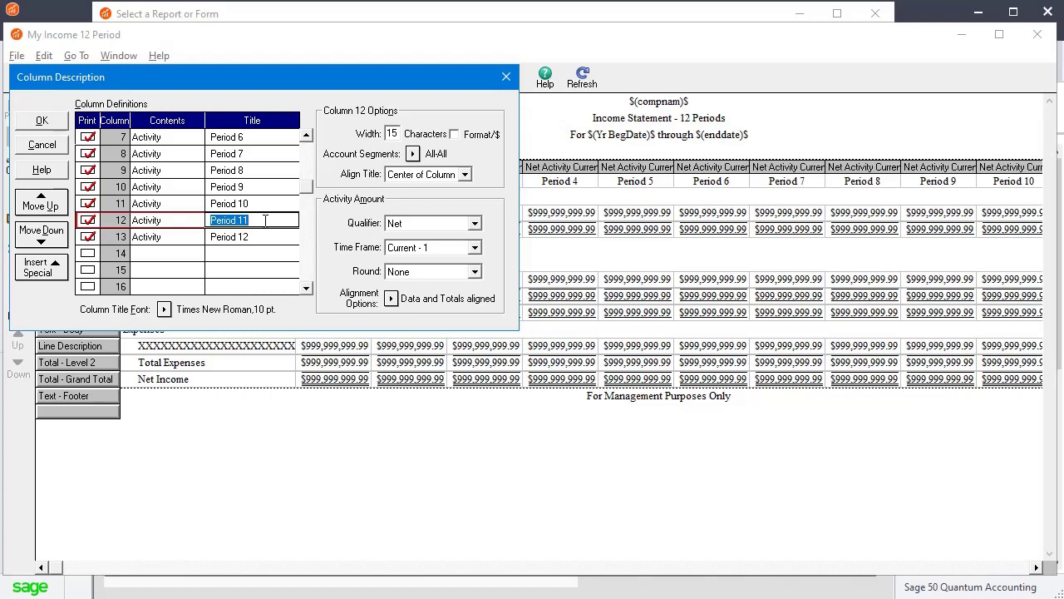
left_click(250, 239)
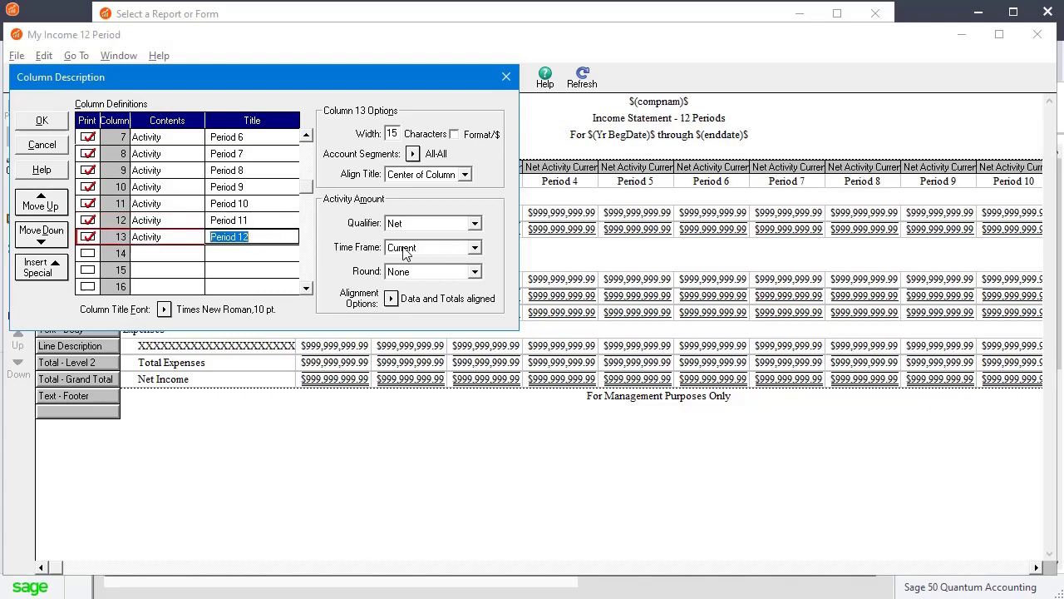
left_click(270, 221)
left_click(256, 204)
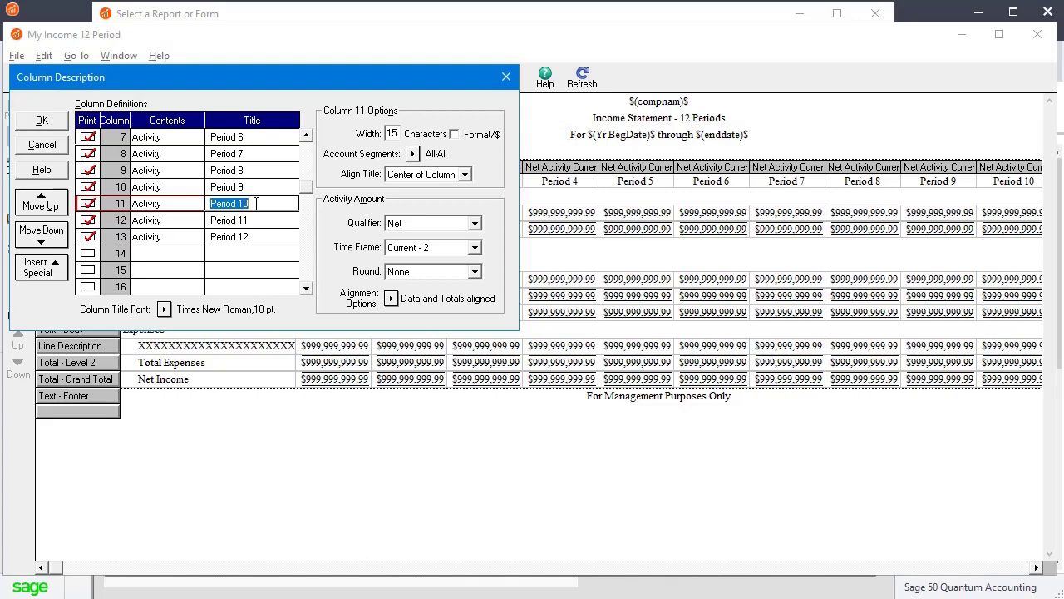
left_click(251, 239)
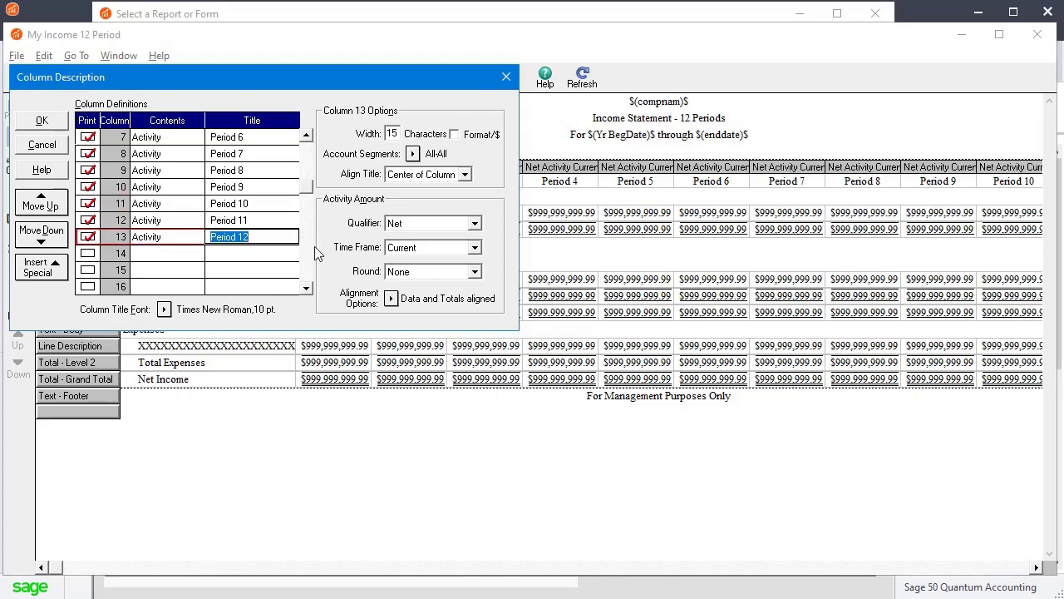
left_click(50, 146)
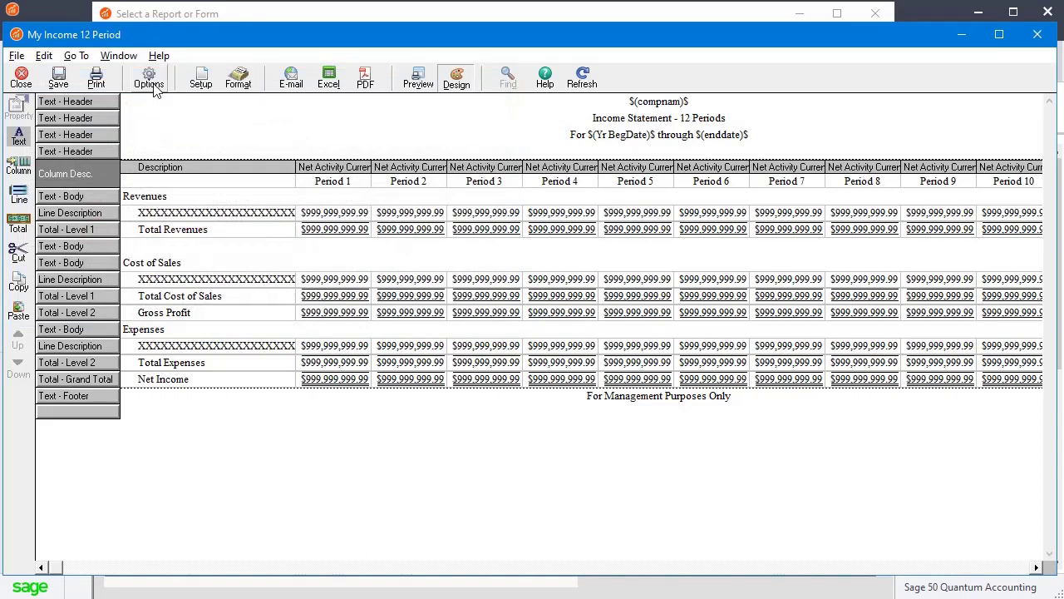
Step: Change the start period to Period 12 (12/1/21) and run the report as a preview
left_click(148, 81)
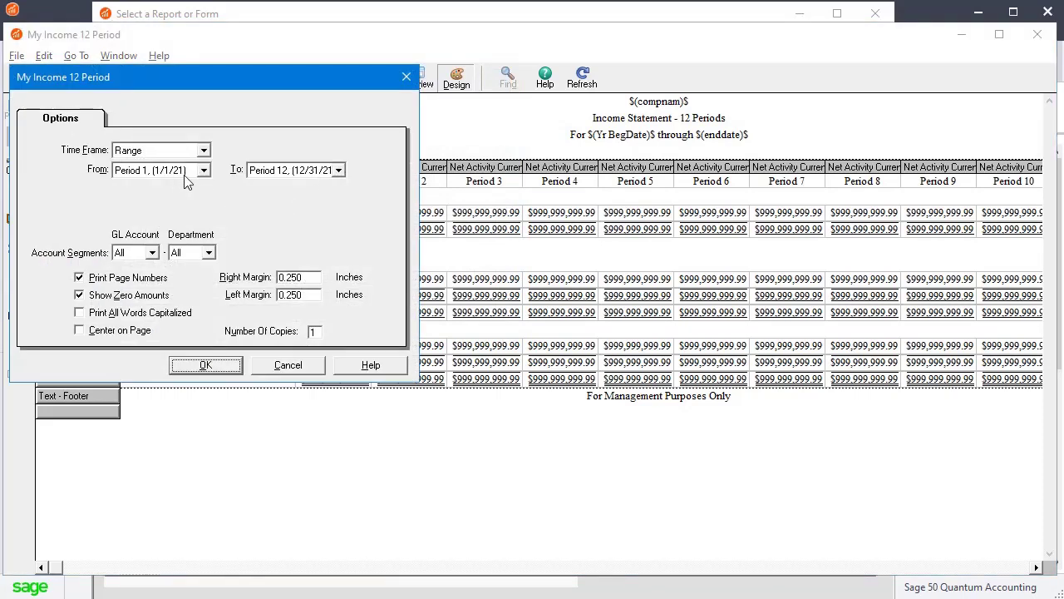
left_click(176, 175)
left_click_drag(210, 249, 210, 248)
left_click(174, 240)
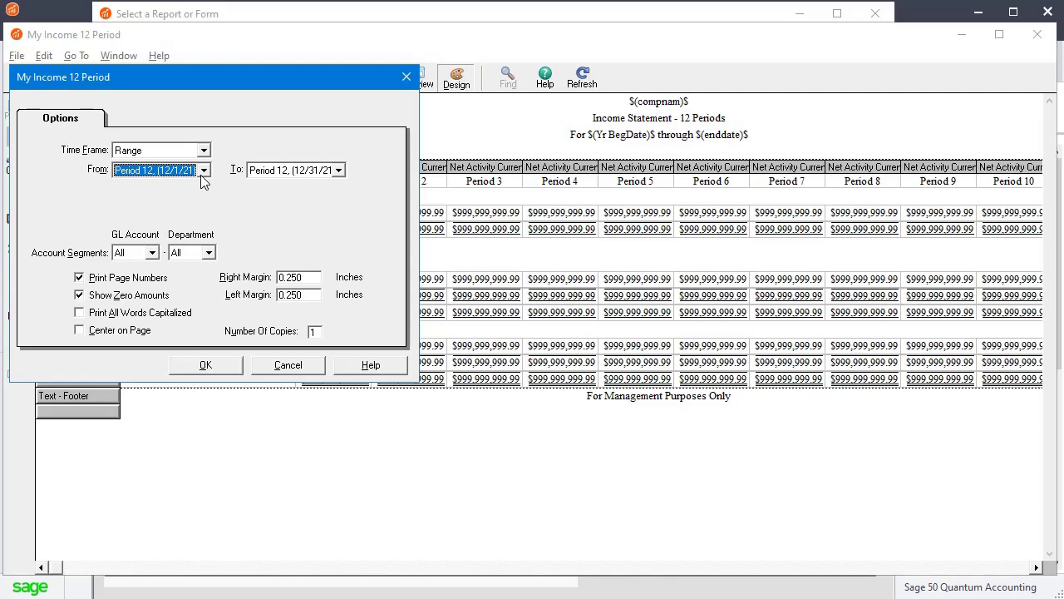
left_click(195, 368)
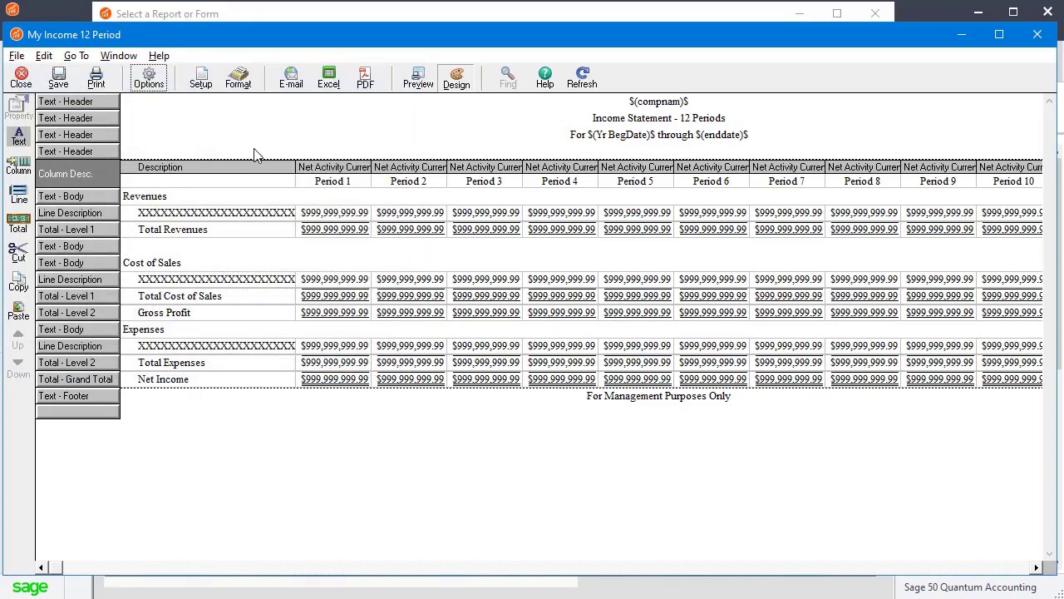
left_click(416, 85)
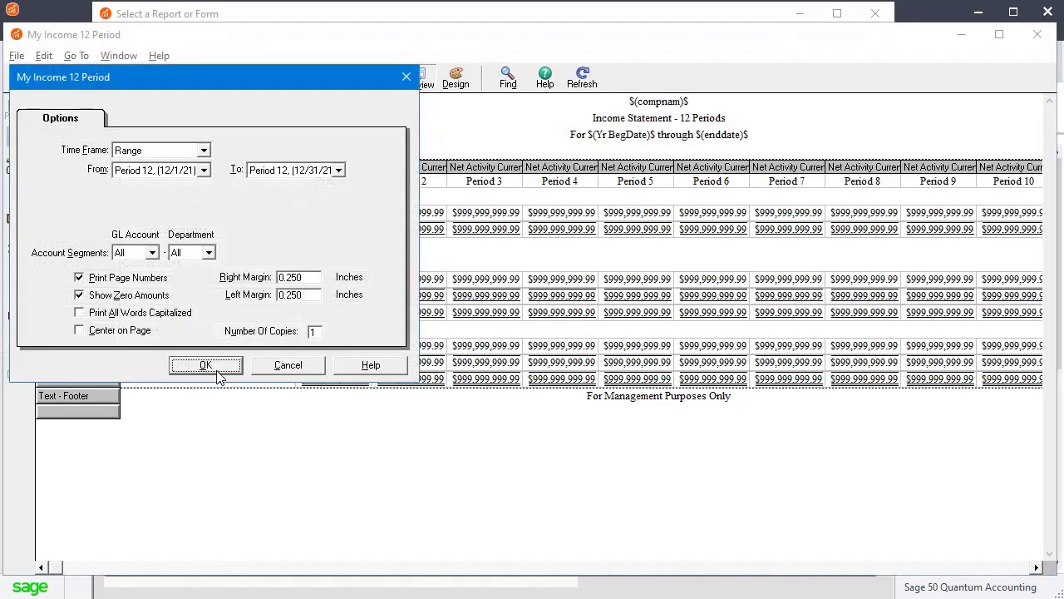
left_click(210, 365)
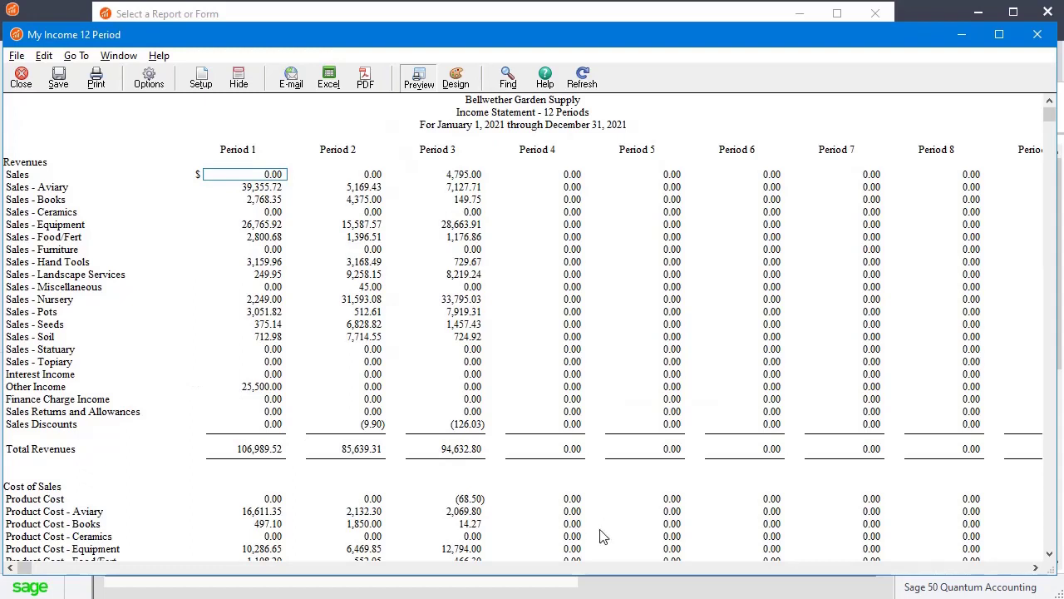